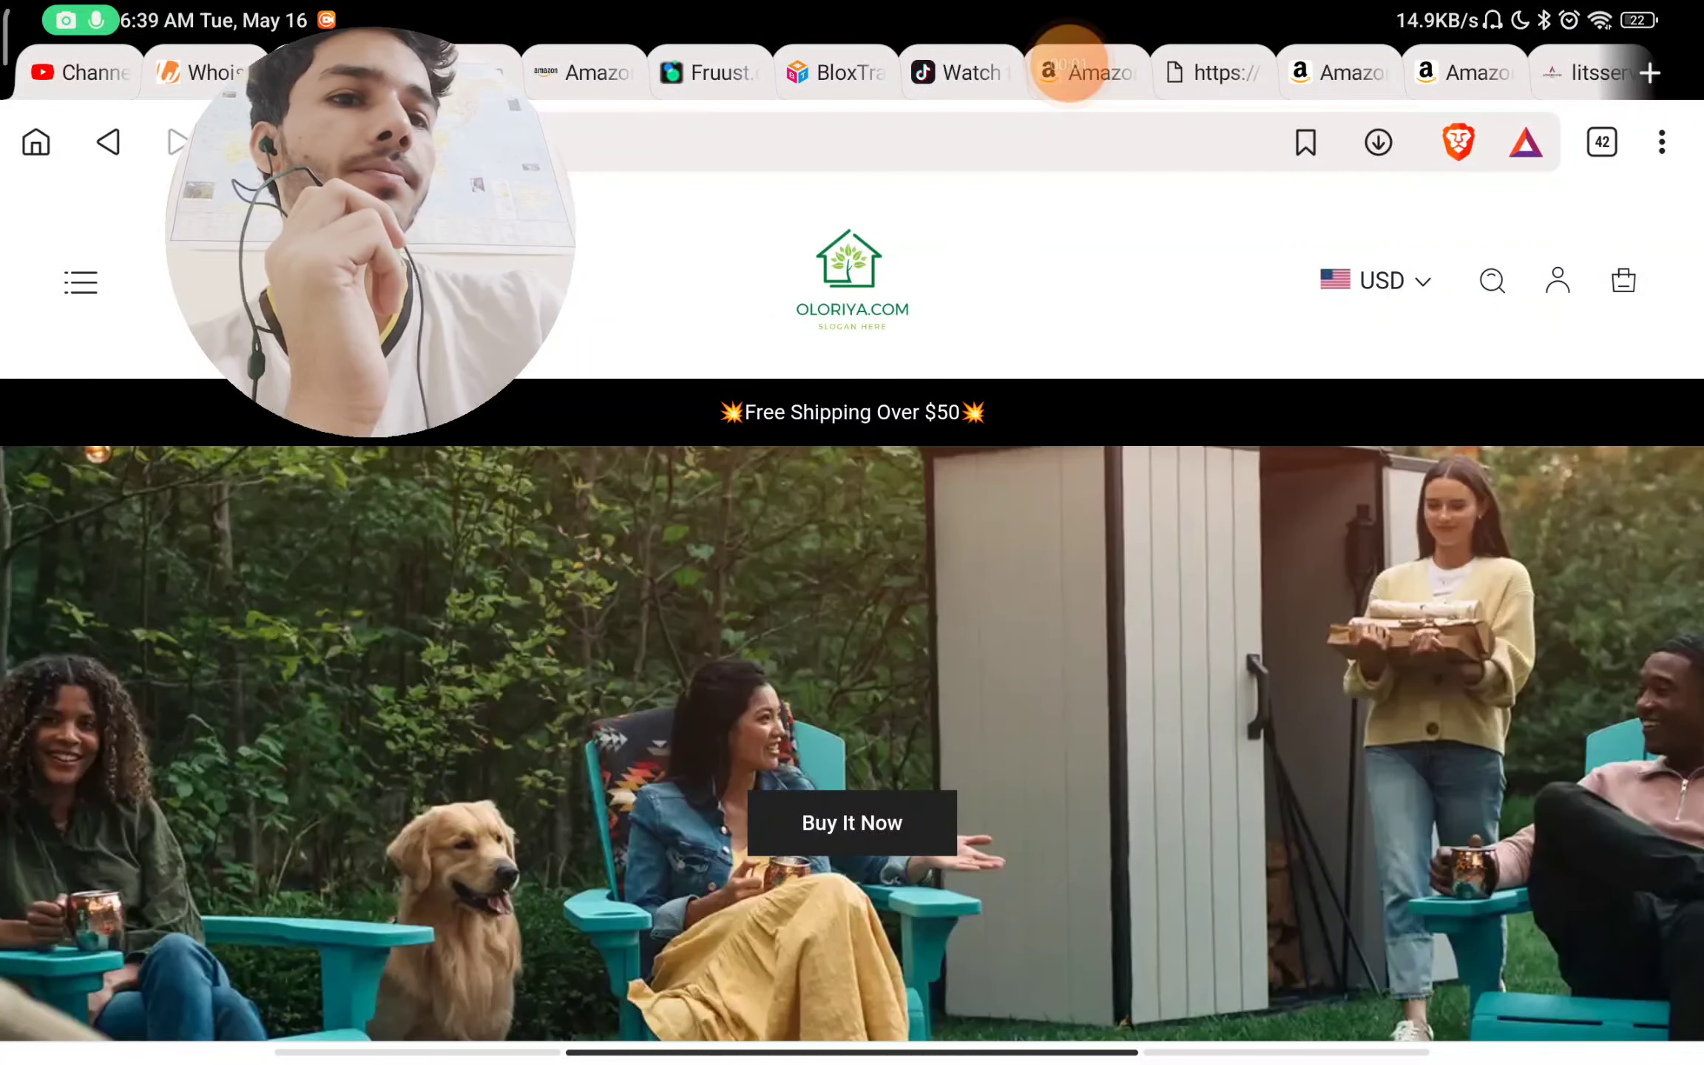
scroll(852, 666, up, 5)
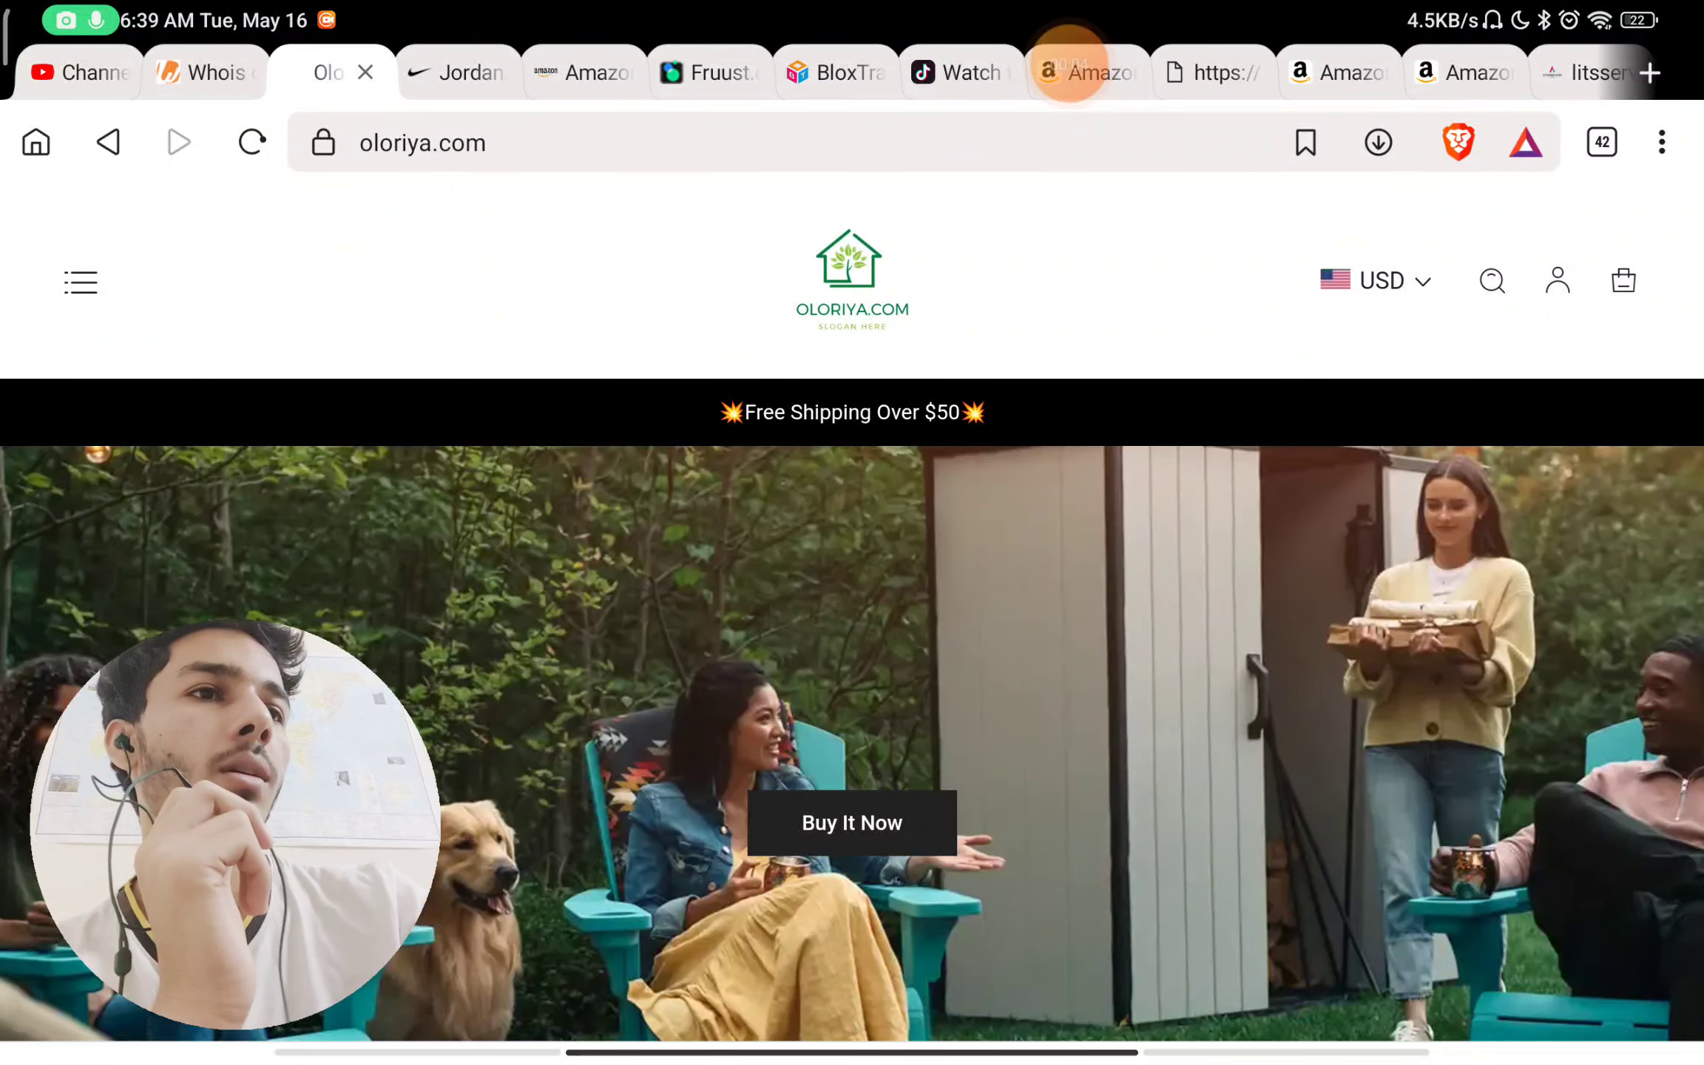
scroll(853, 599, down, 5)
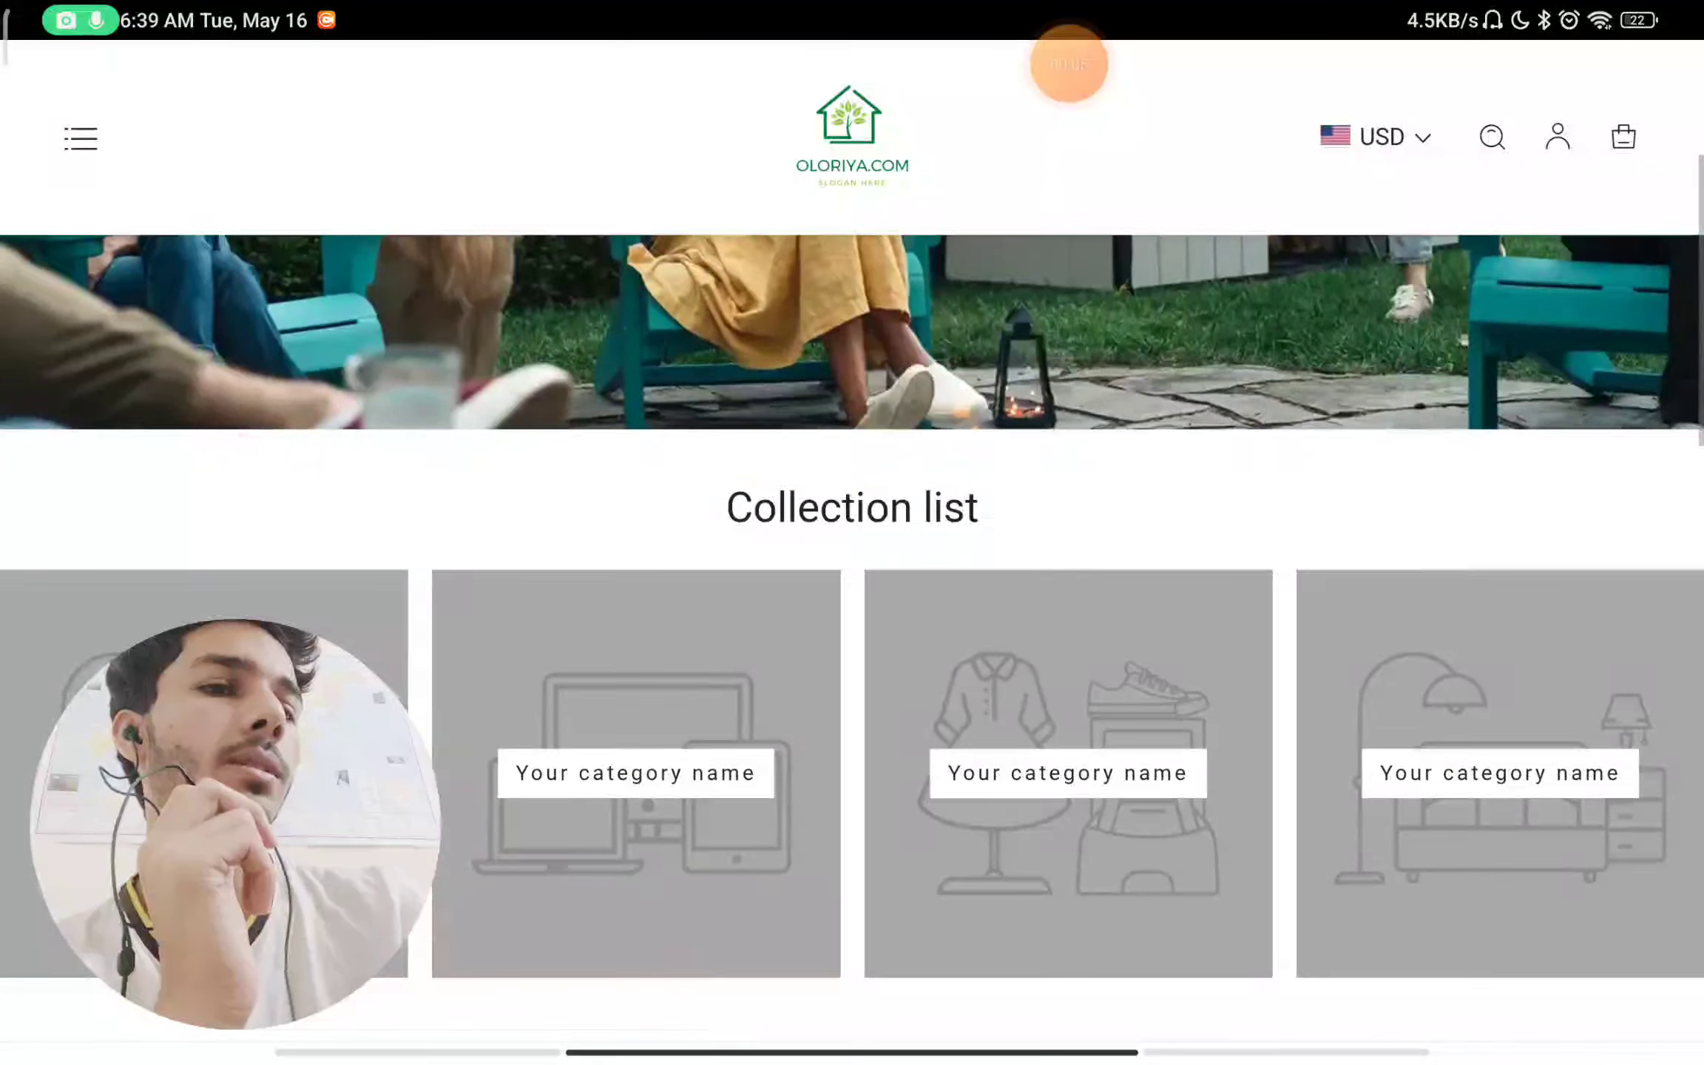
scroll(852, 639, down, 5)
scroll(852, 640, down, 5)
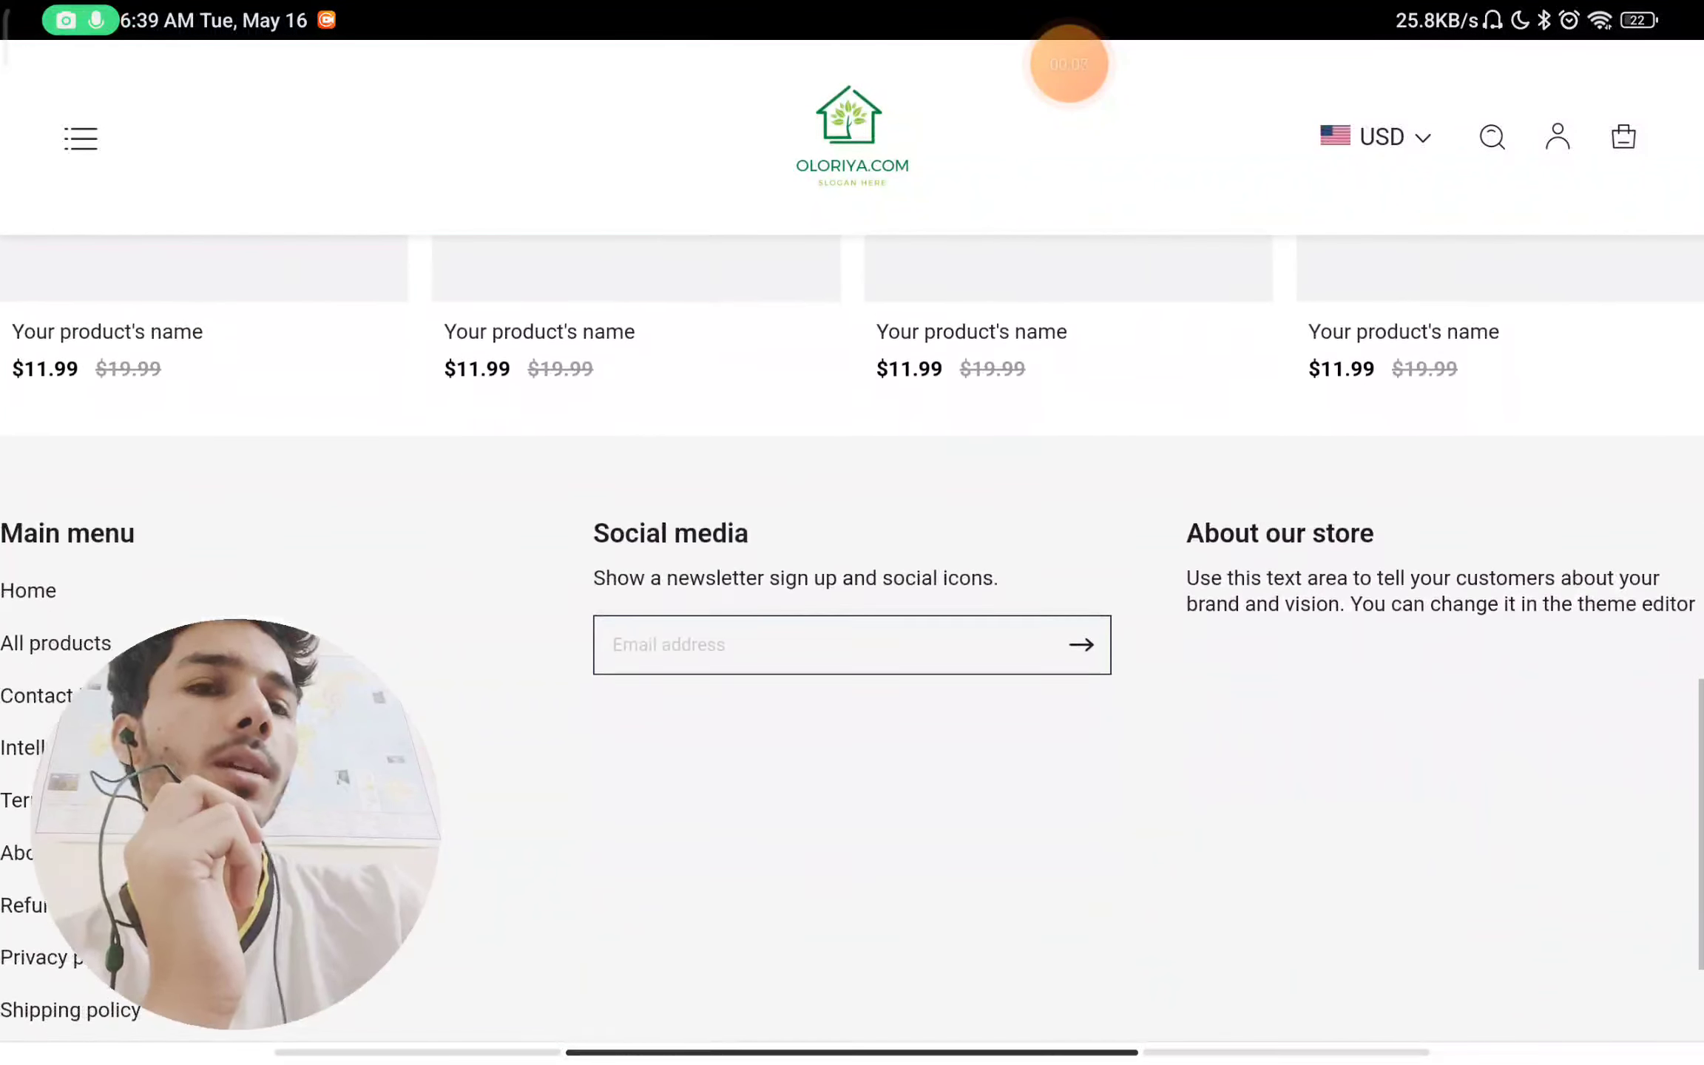
scroll(853, 639, down, 2)
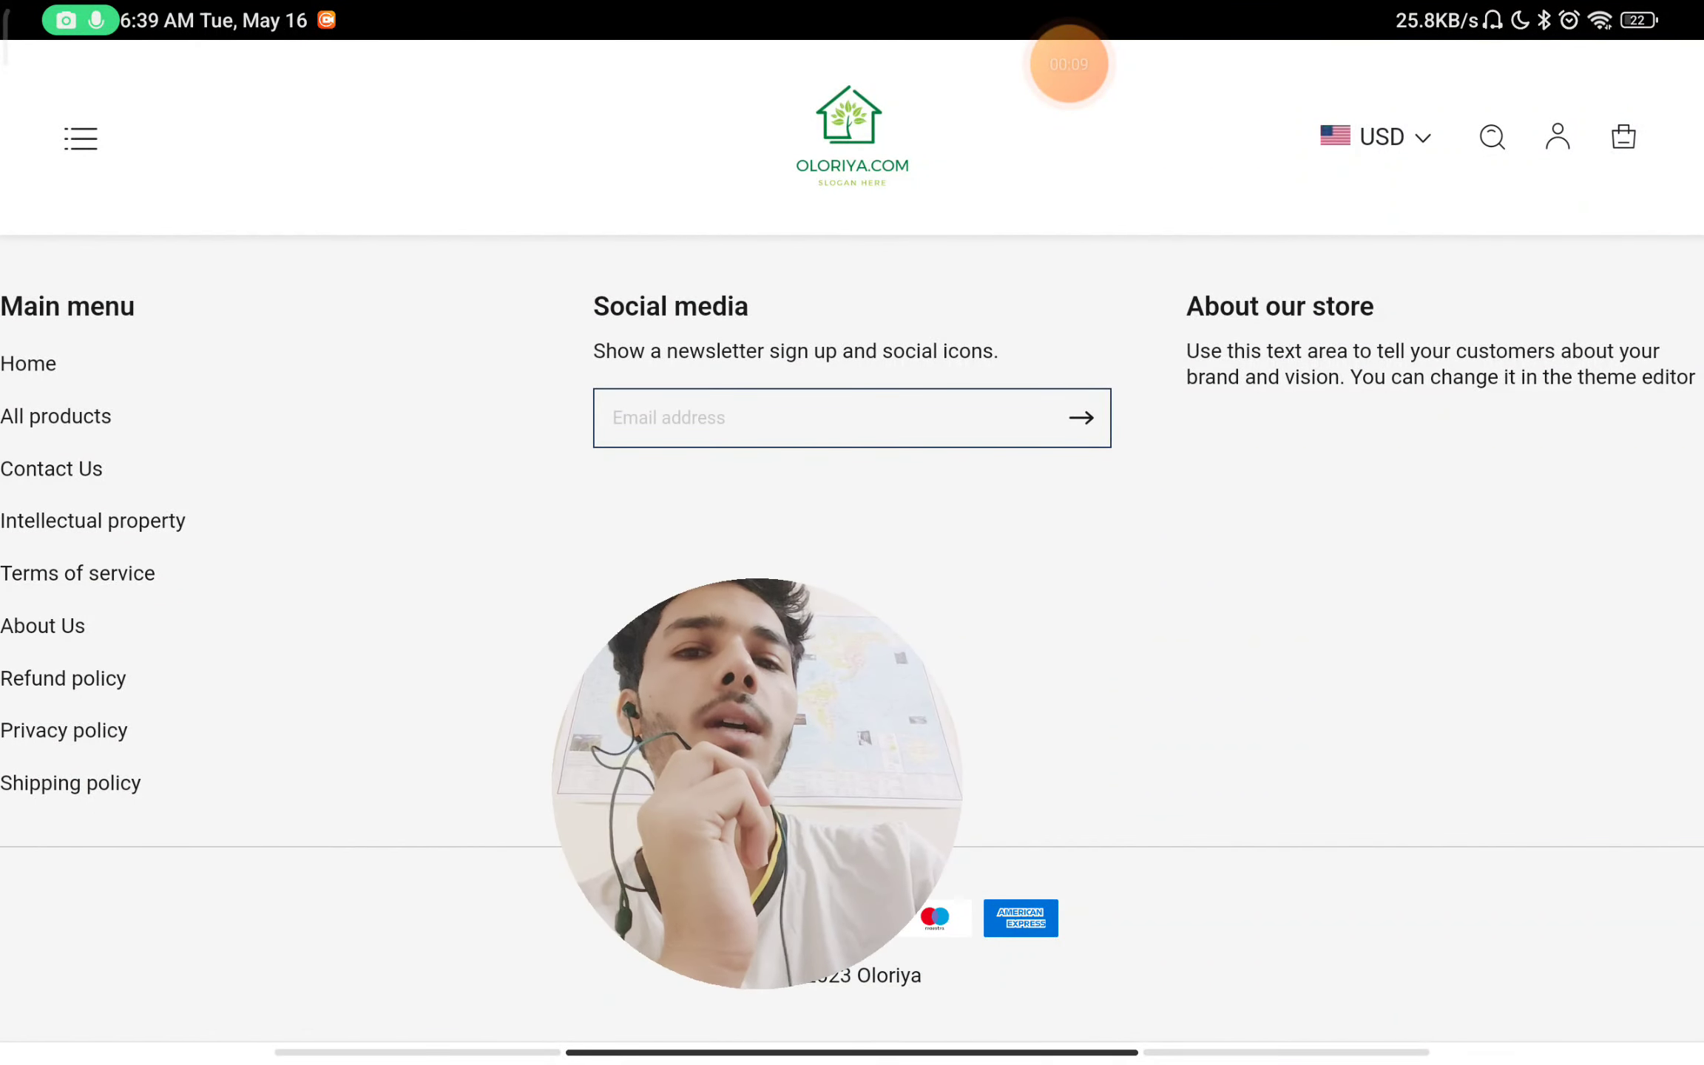
- Open oloriya.com's About Us page from the homepage footer
click(43, 627)
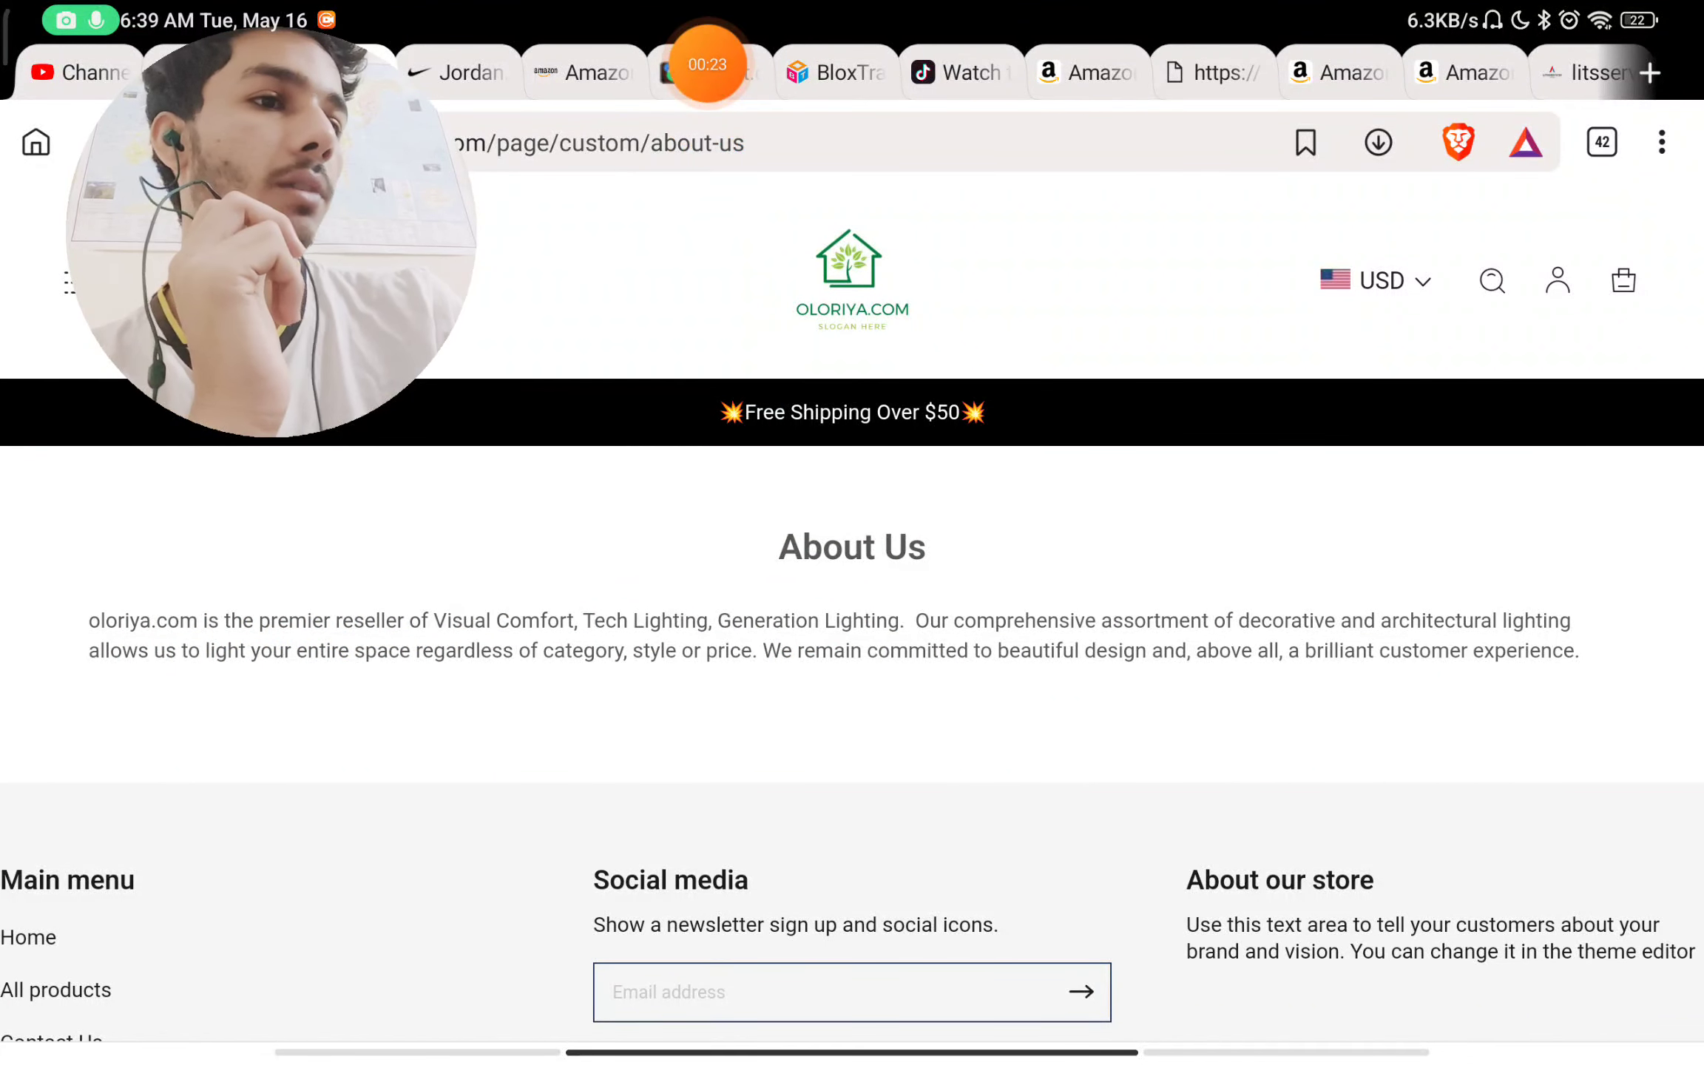
scroll(852, 599, up, 2)
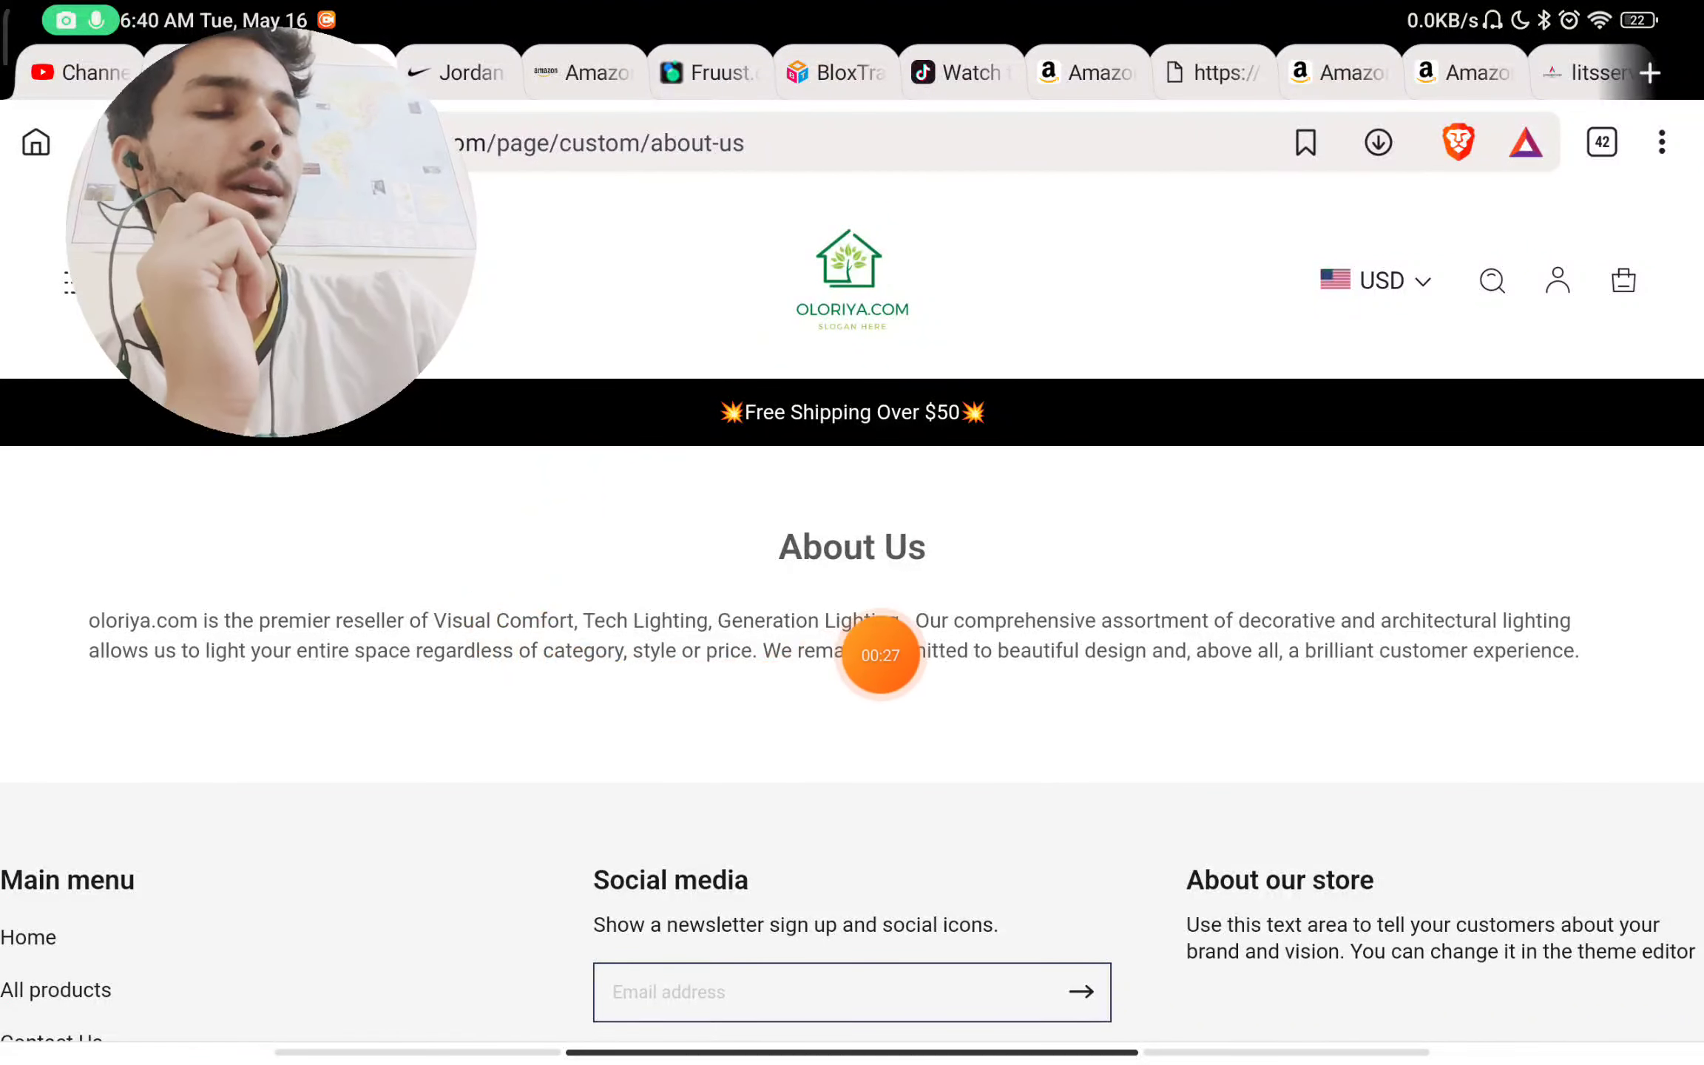
scroll(853, 599, down, 2)
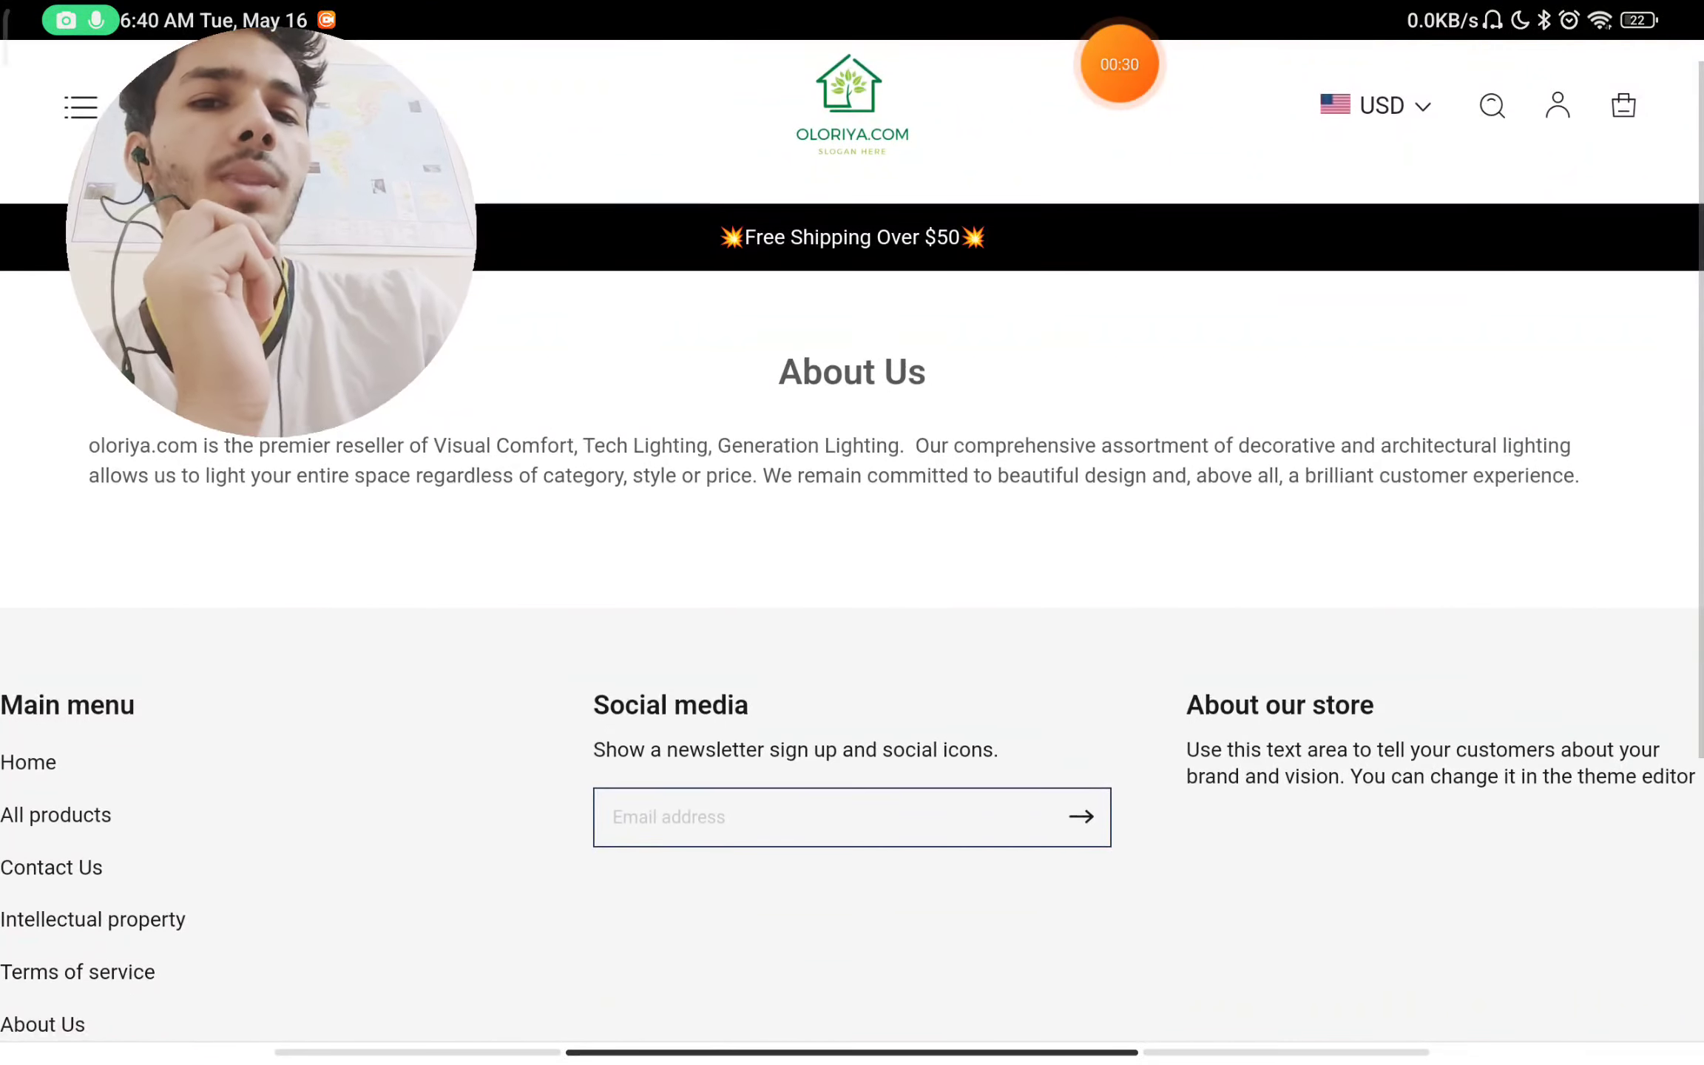
scroll(853, 600, down, 3)
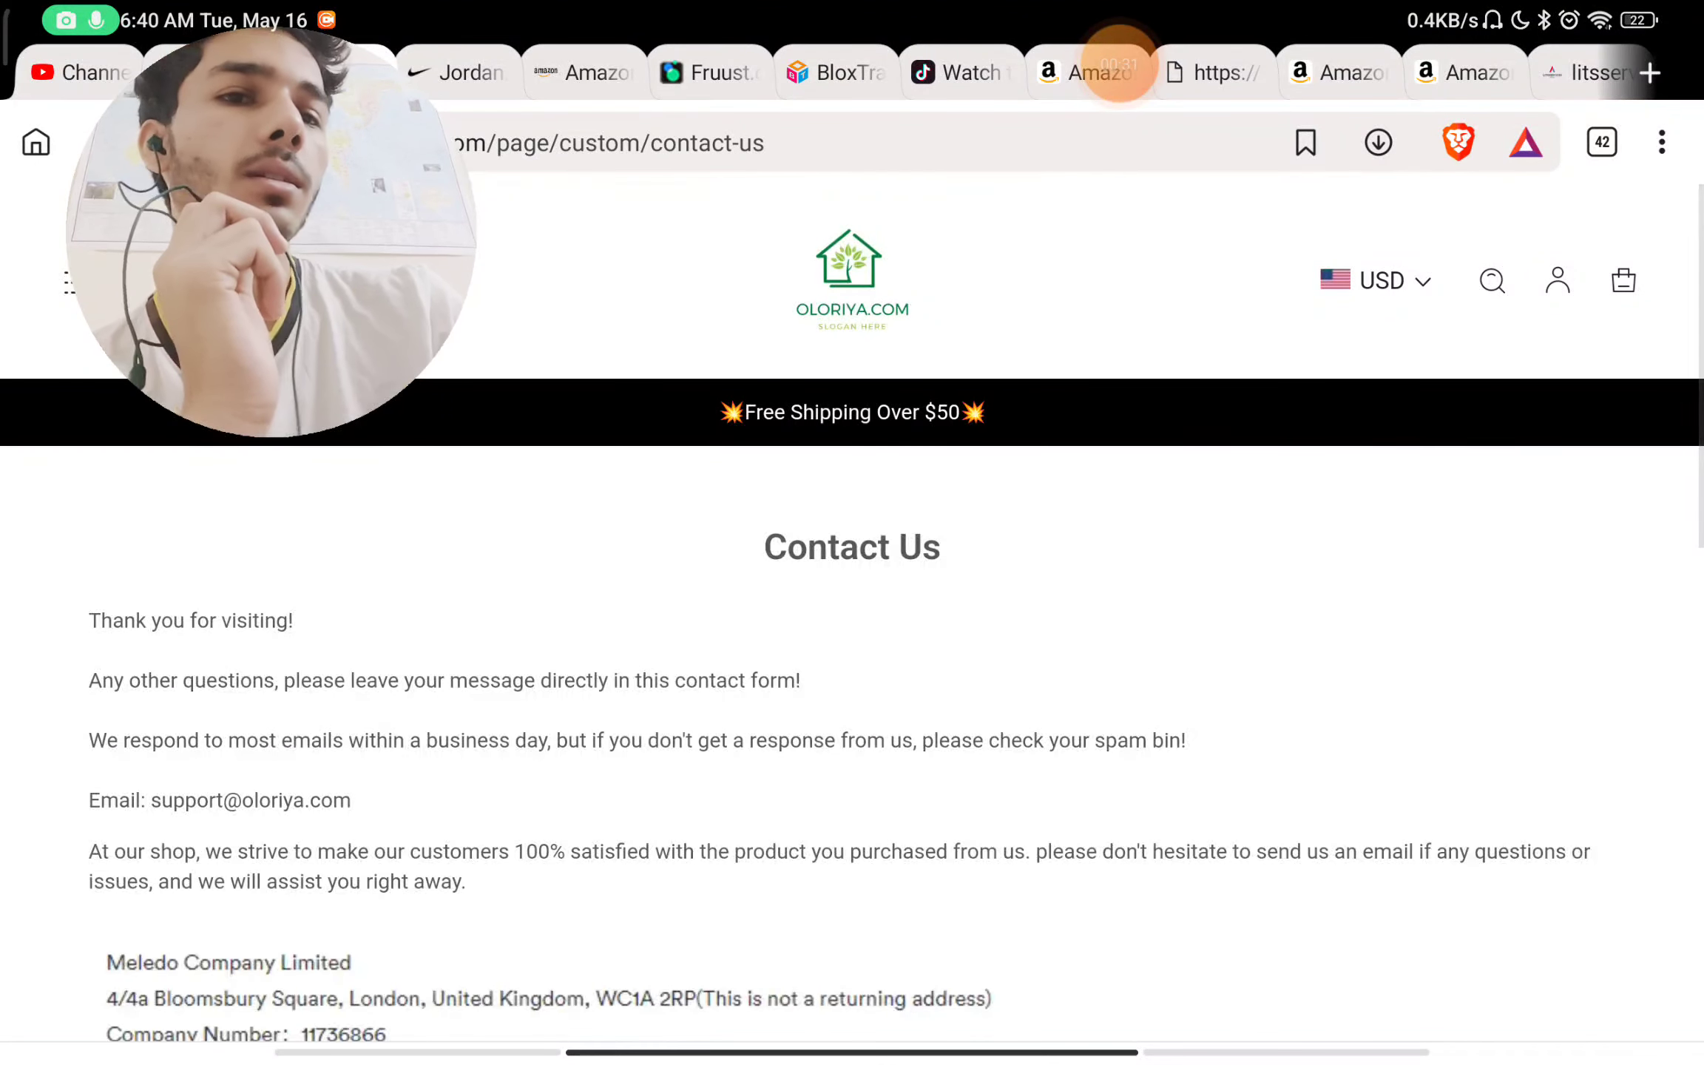
scroll(853, 666, down, 3)
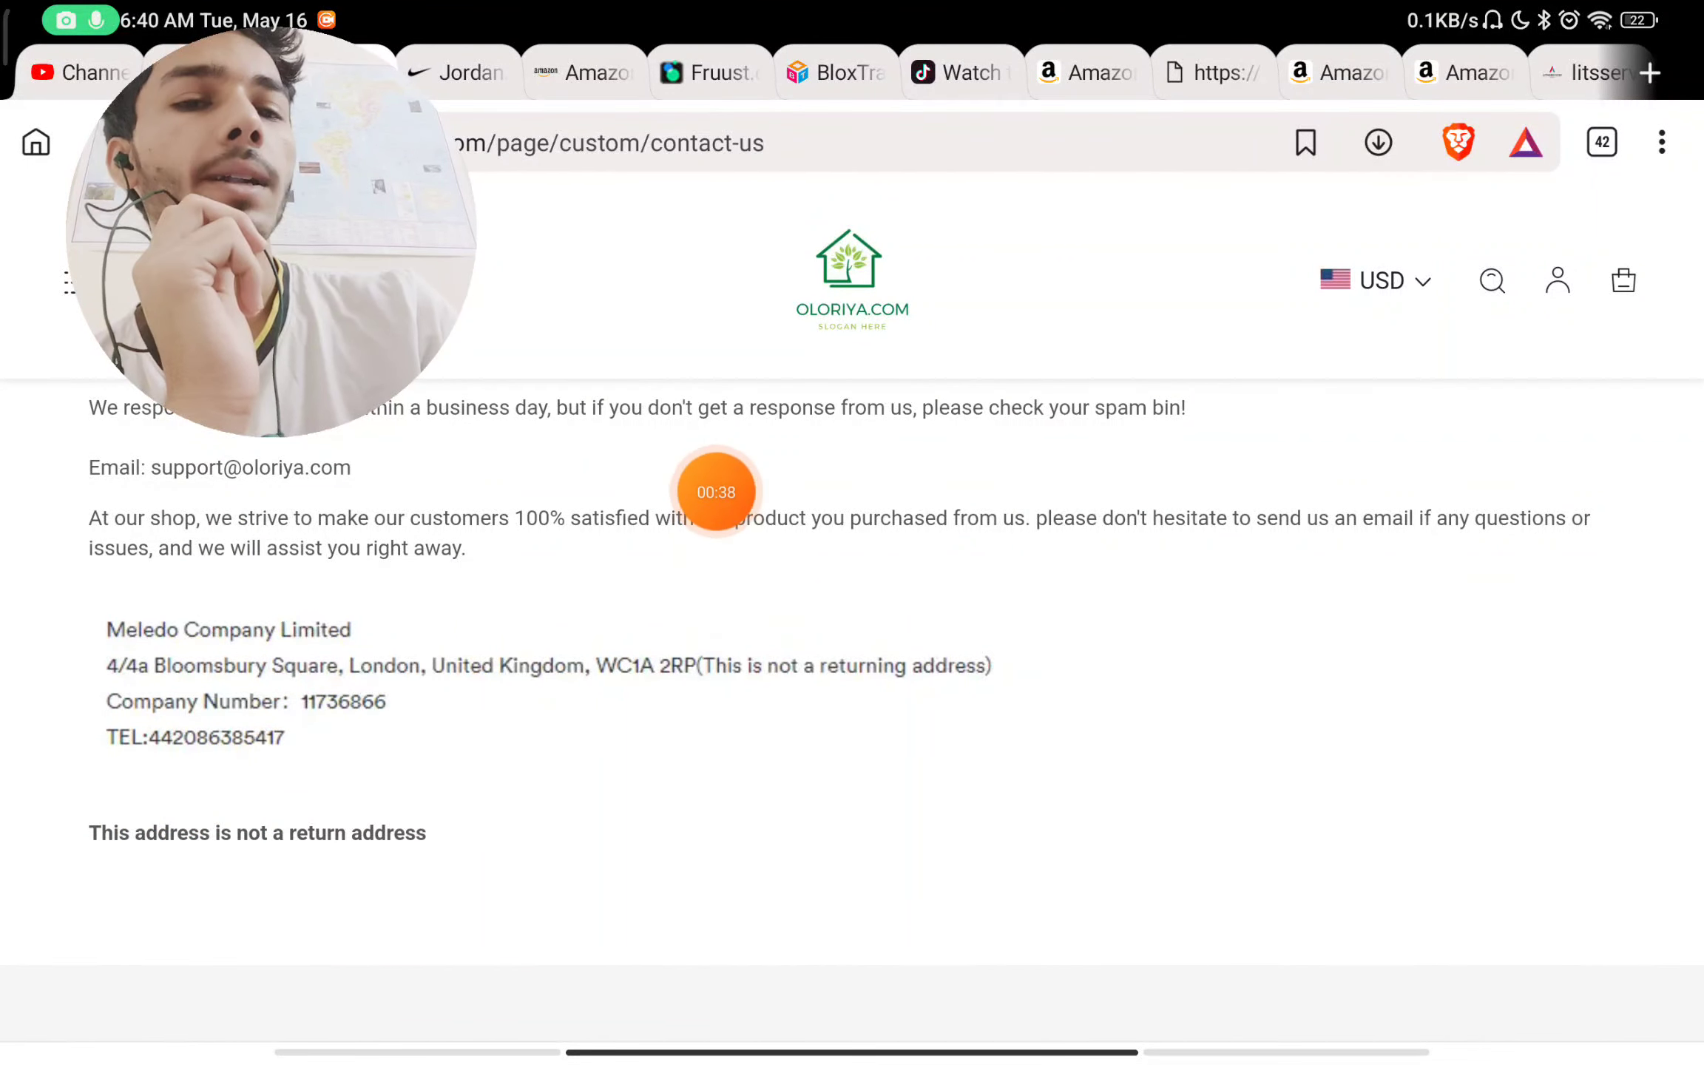
scroll(853, 666, down, 5)
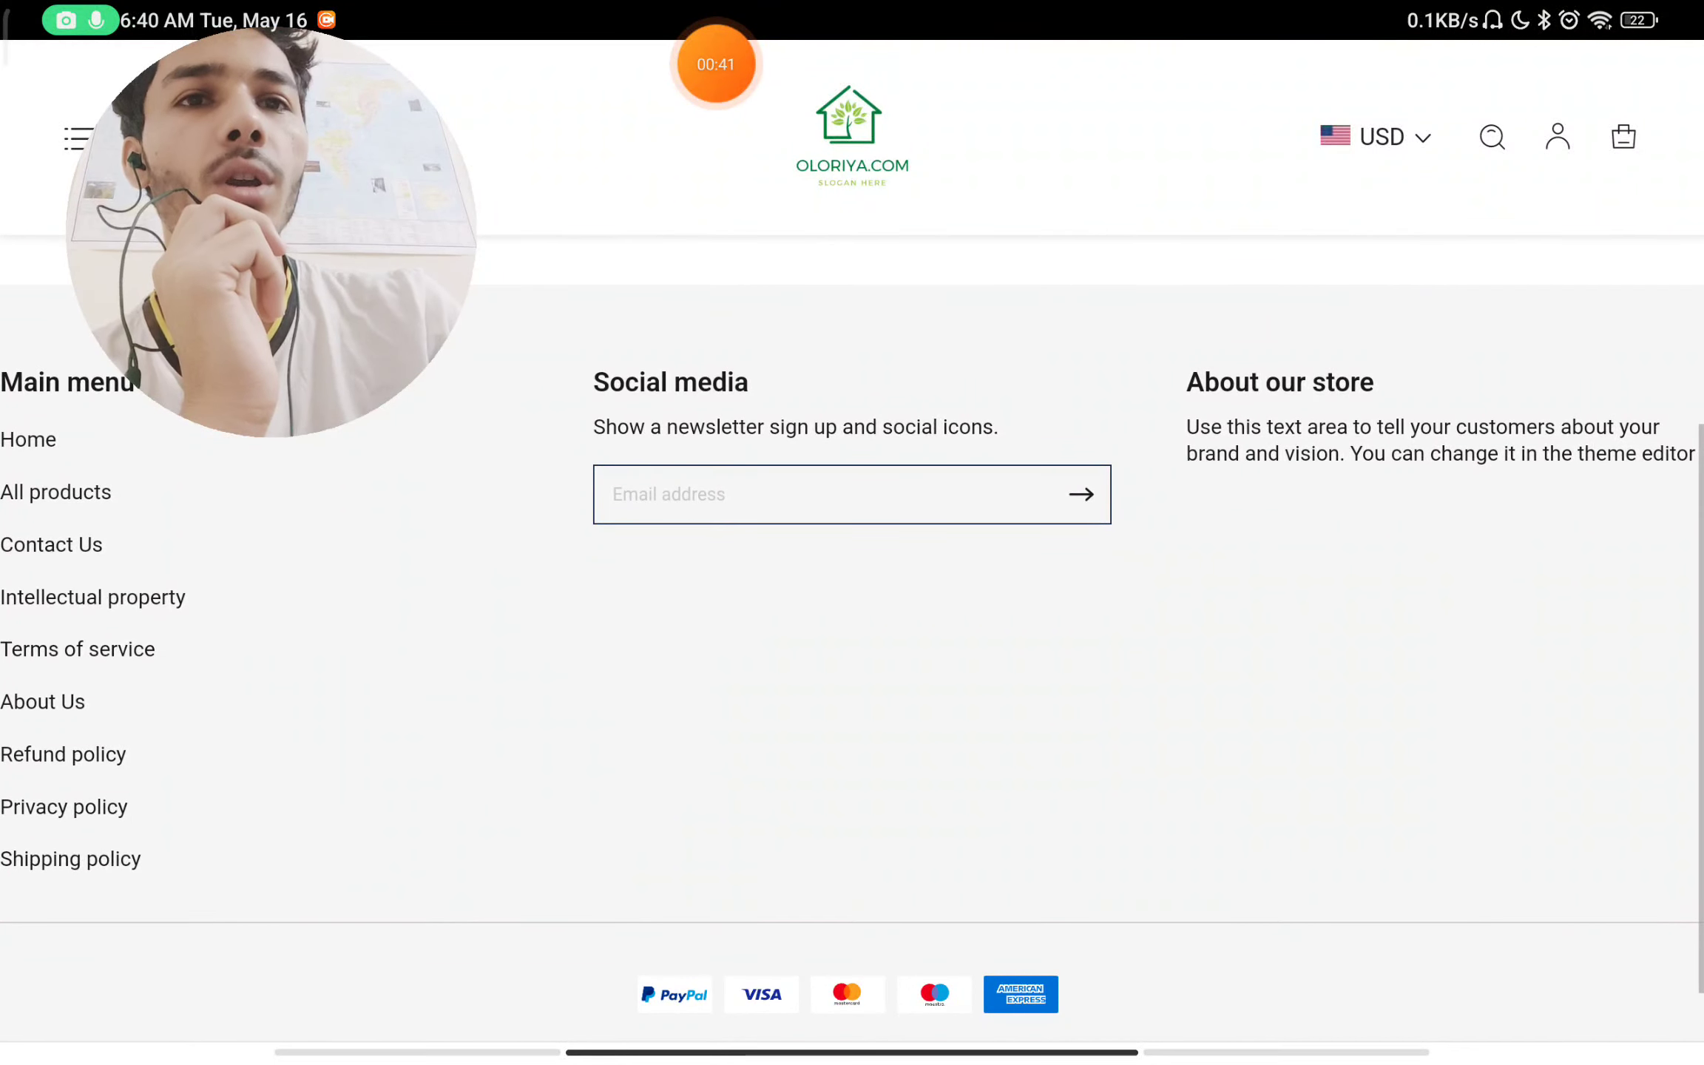
scroll(852, 599, up, 10)
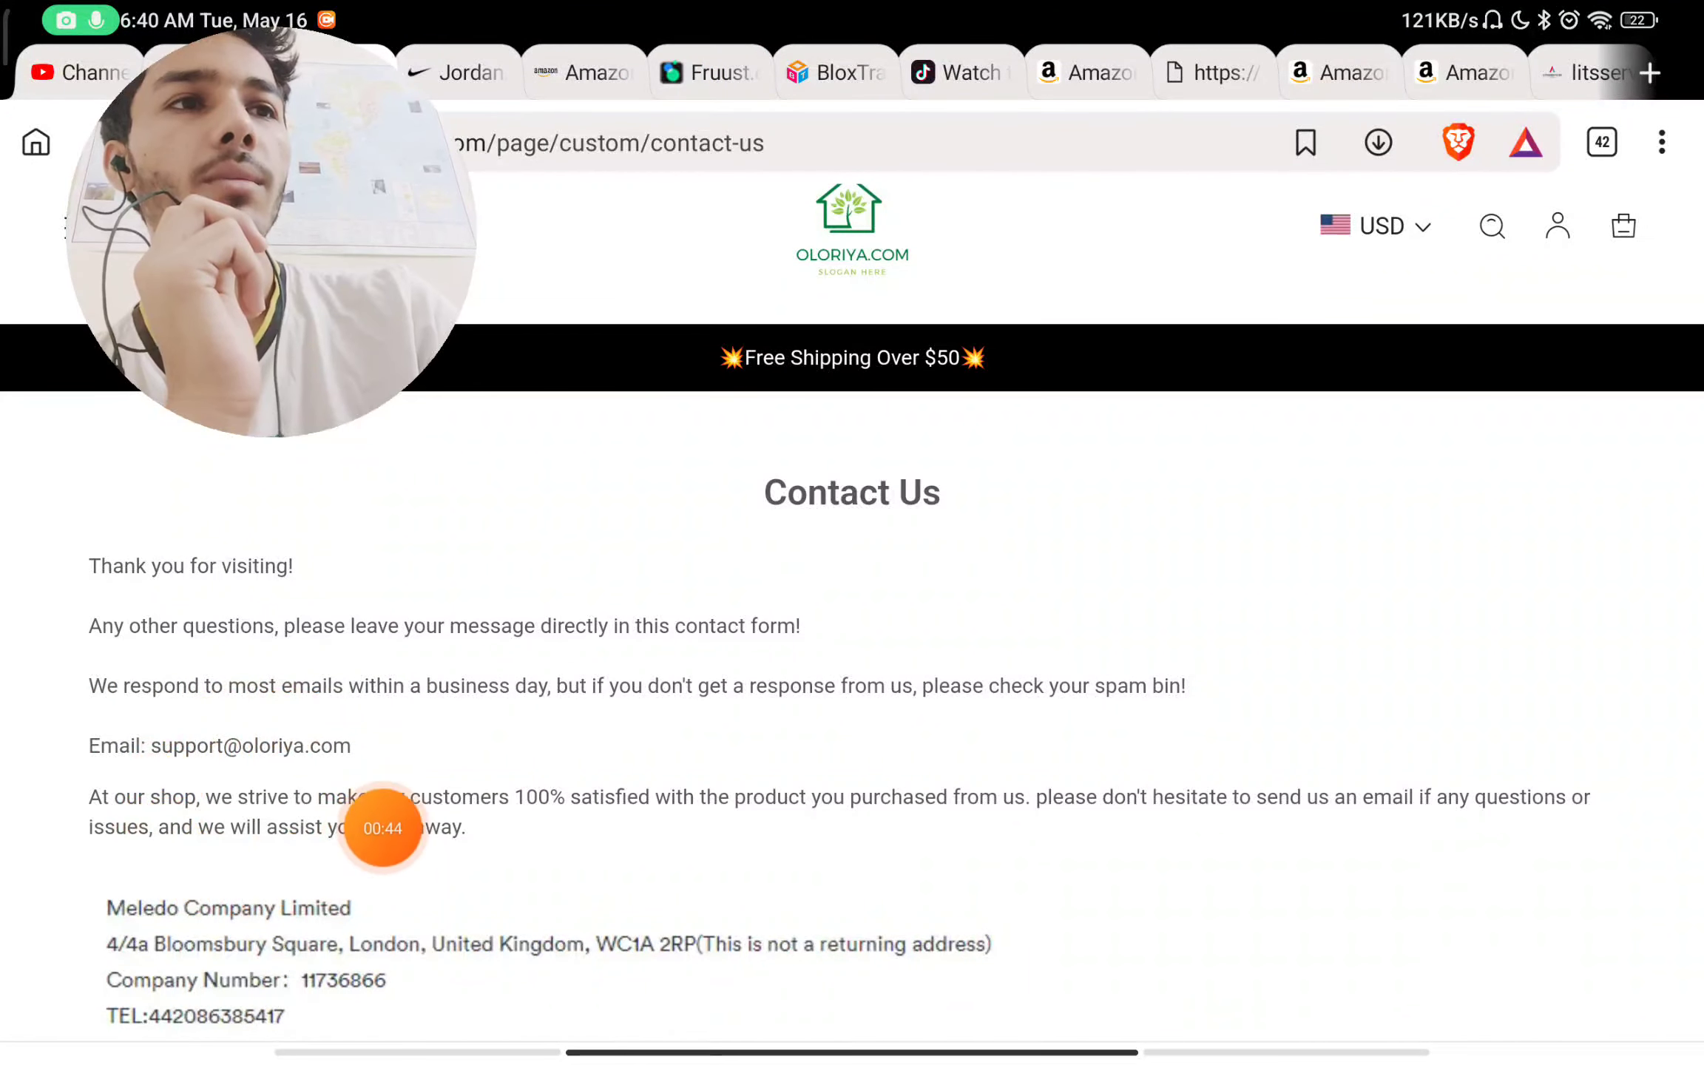
scroll(852, 72, right, 5)
scroll(853, 72, right, 3)
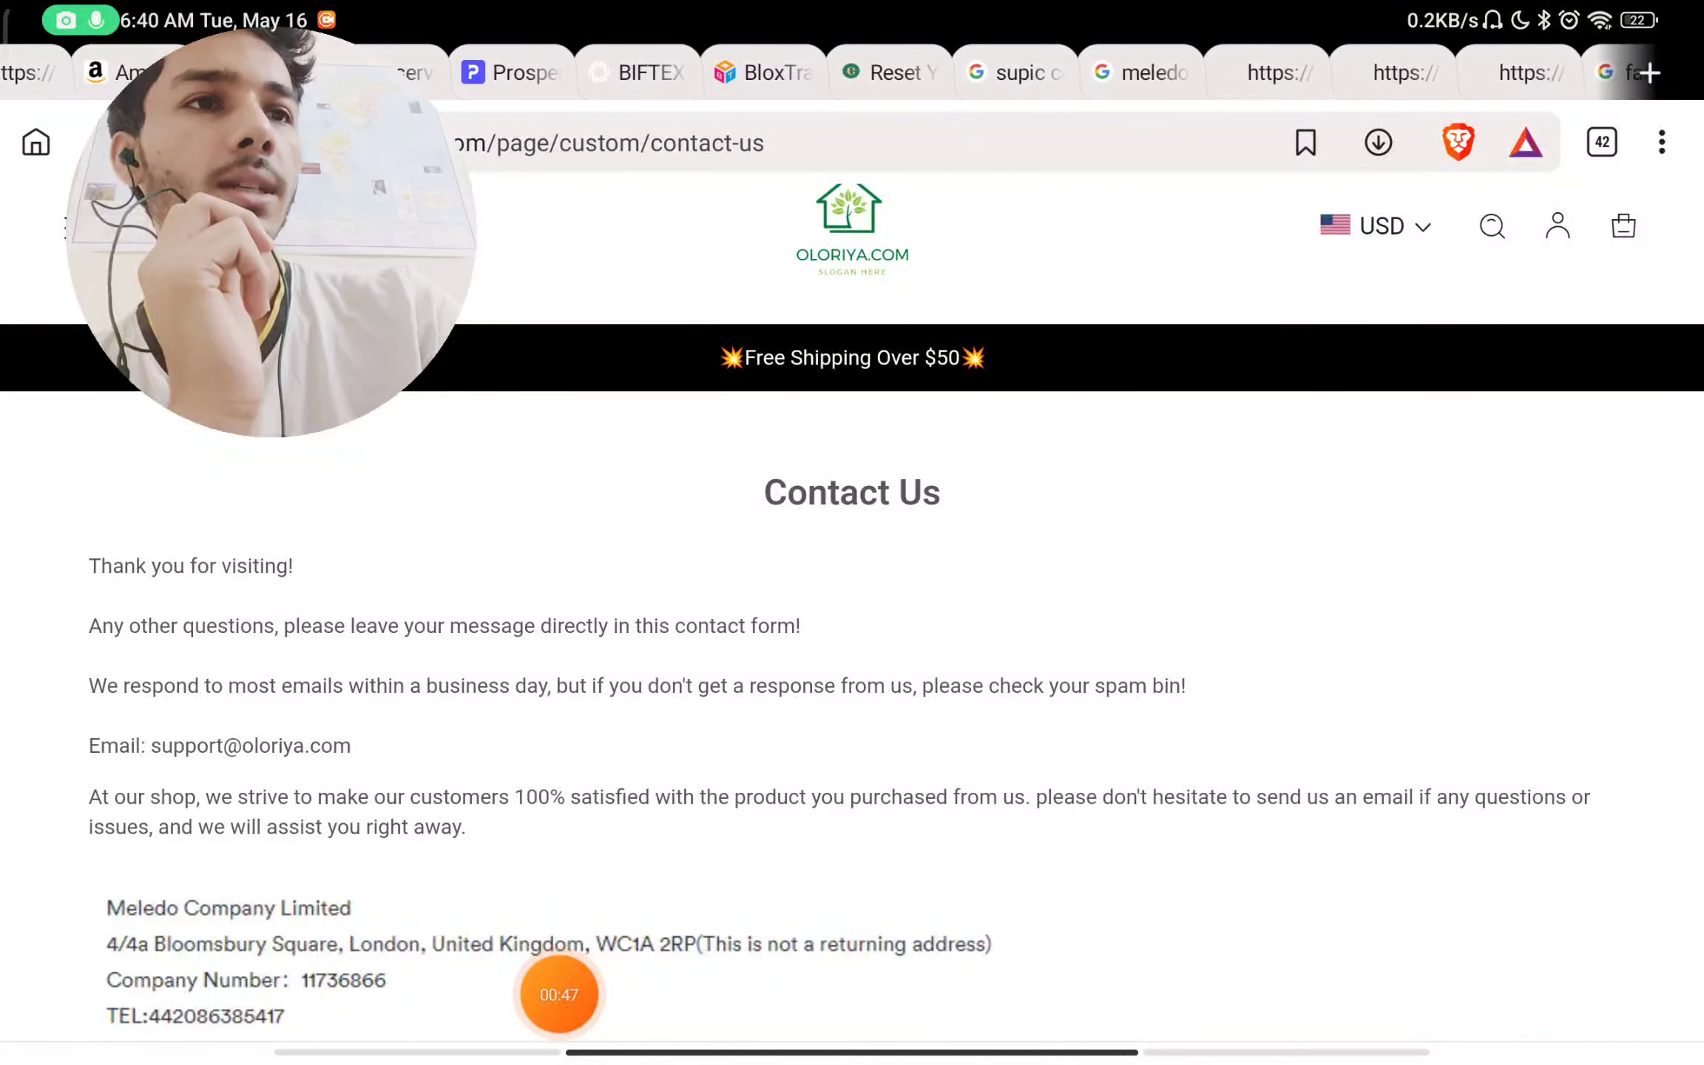
- Compare balladrock.com's Contact Us page showing Meledo Company Limited, number 11736866
click(1165, 72)
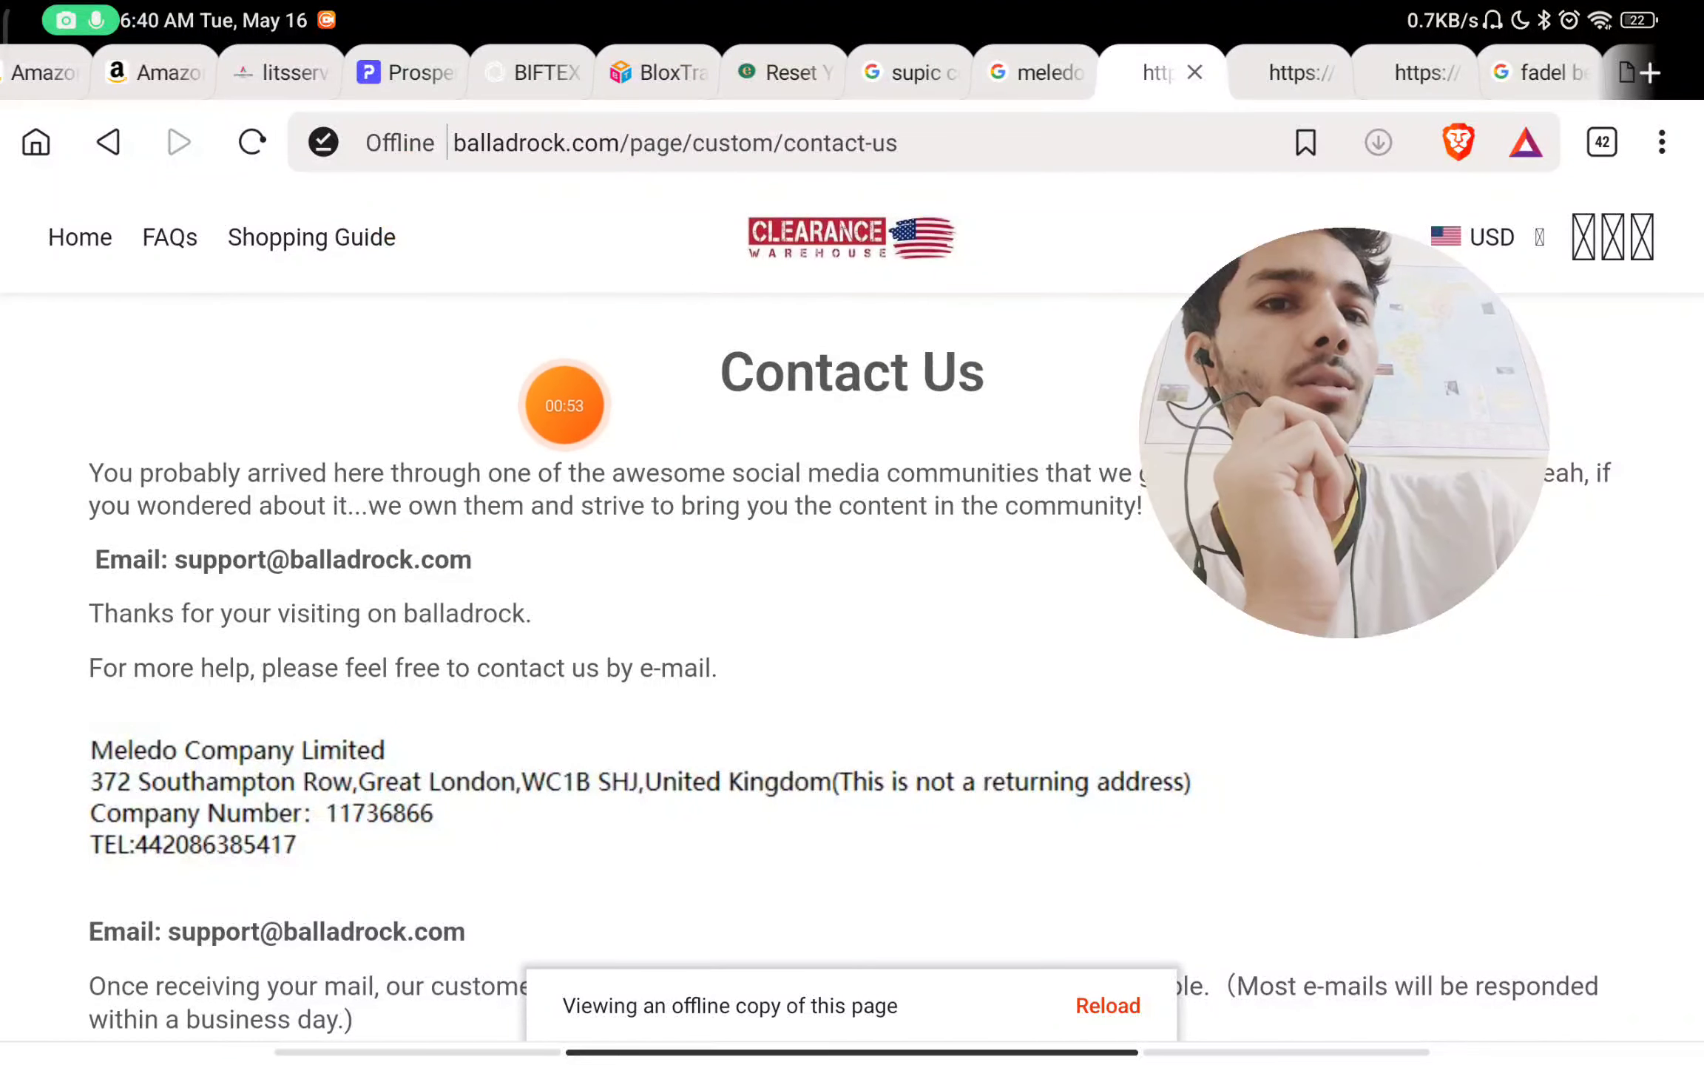
drag(213, 641, 802, 64)
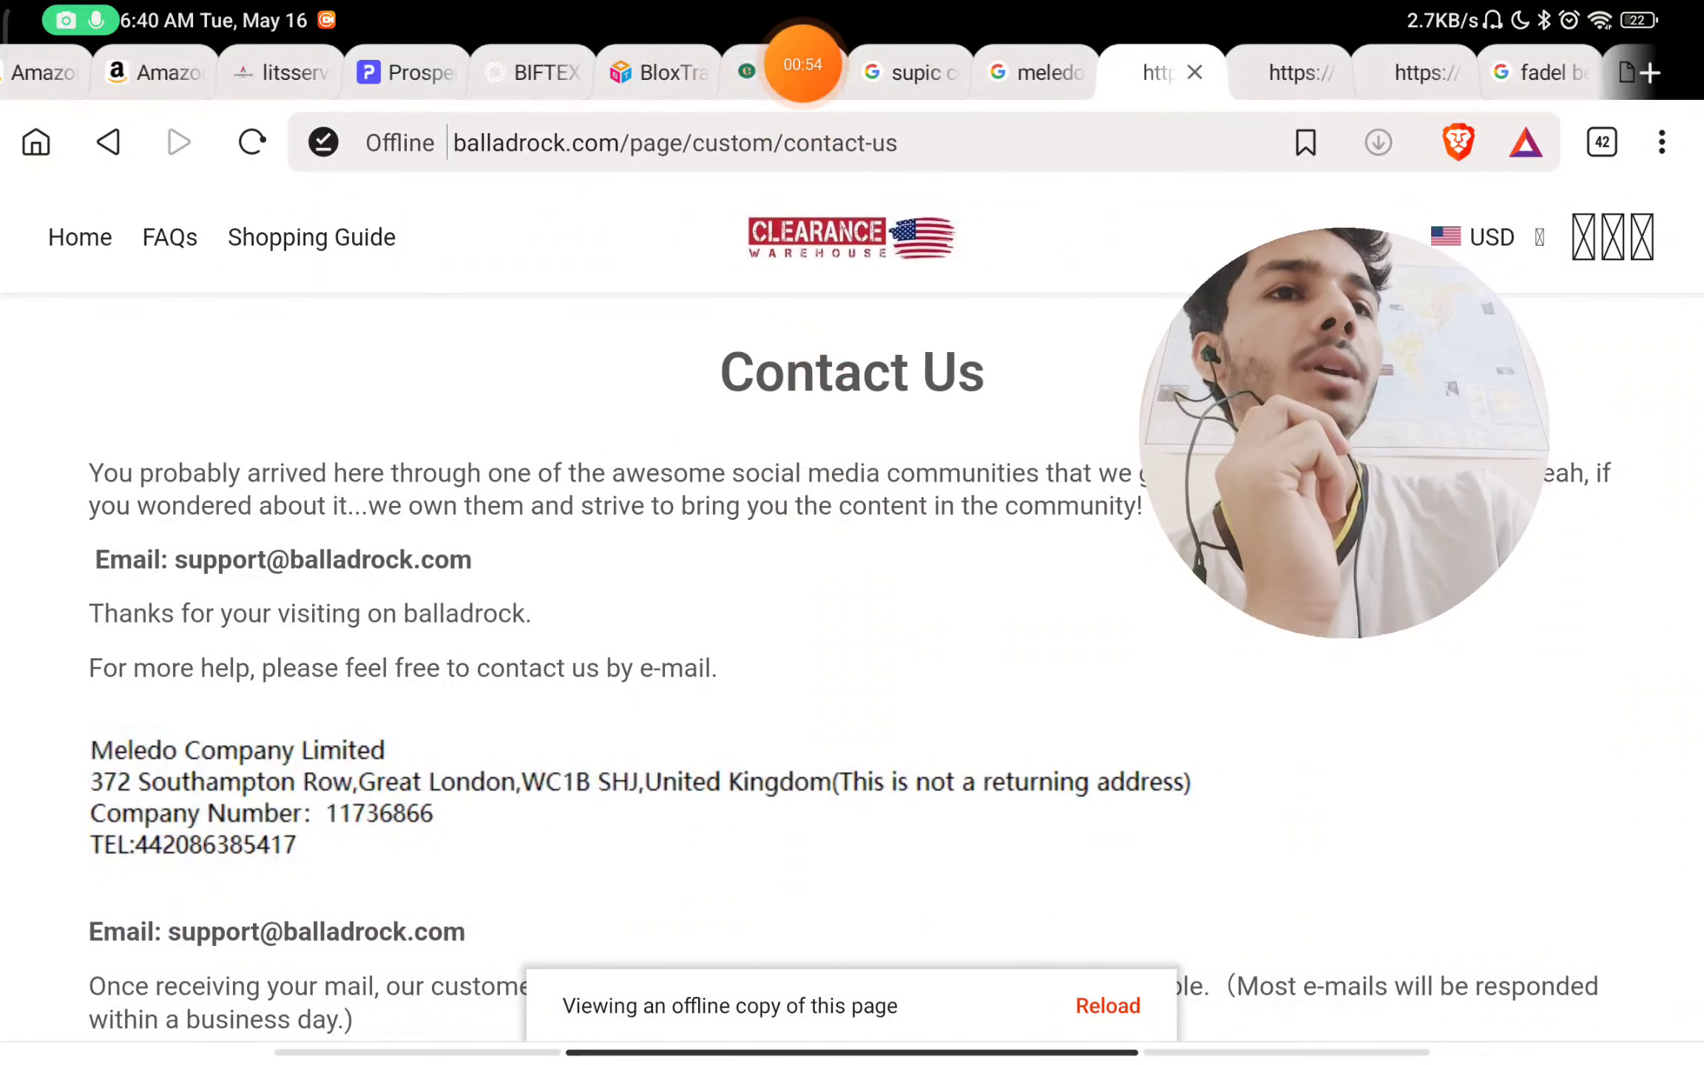
scroll(852, 72, left, 10)
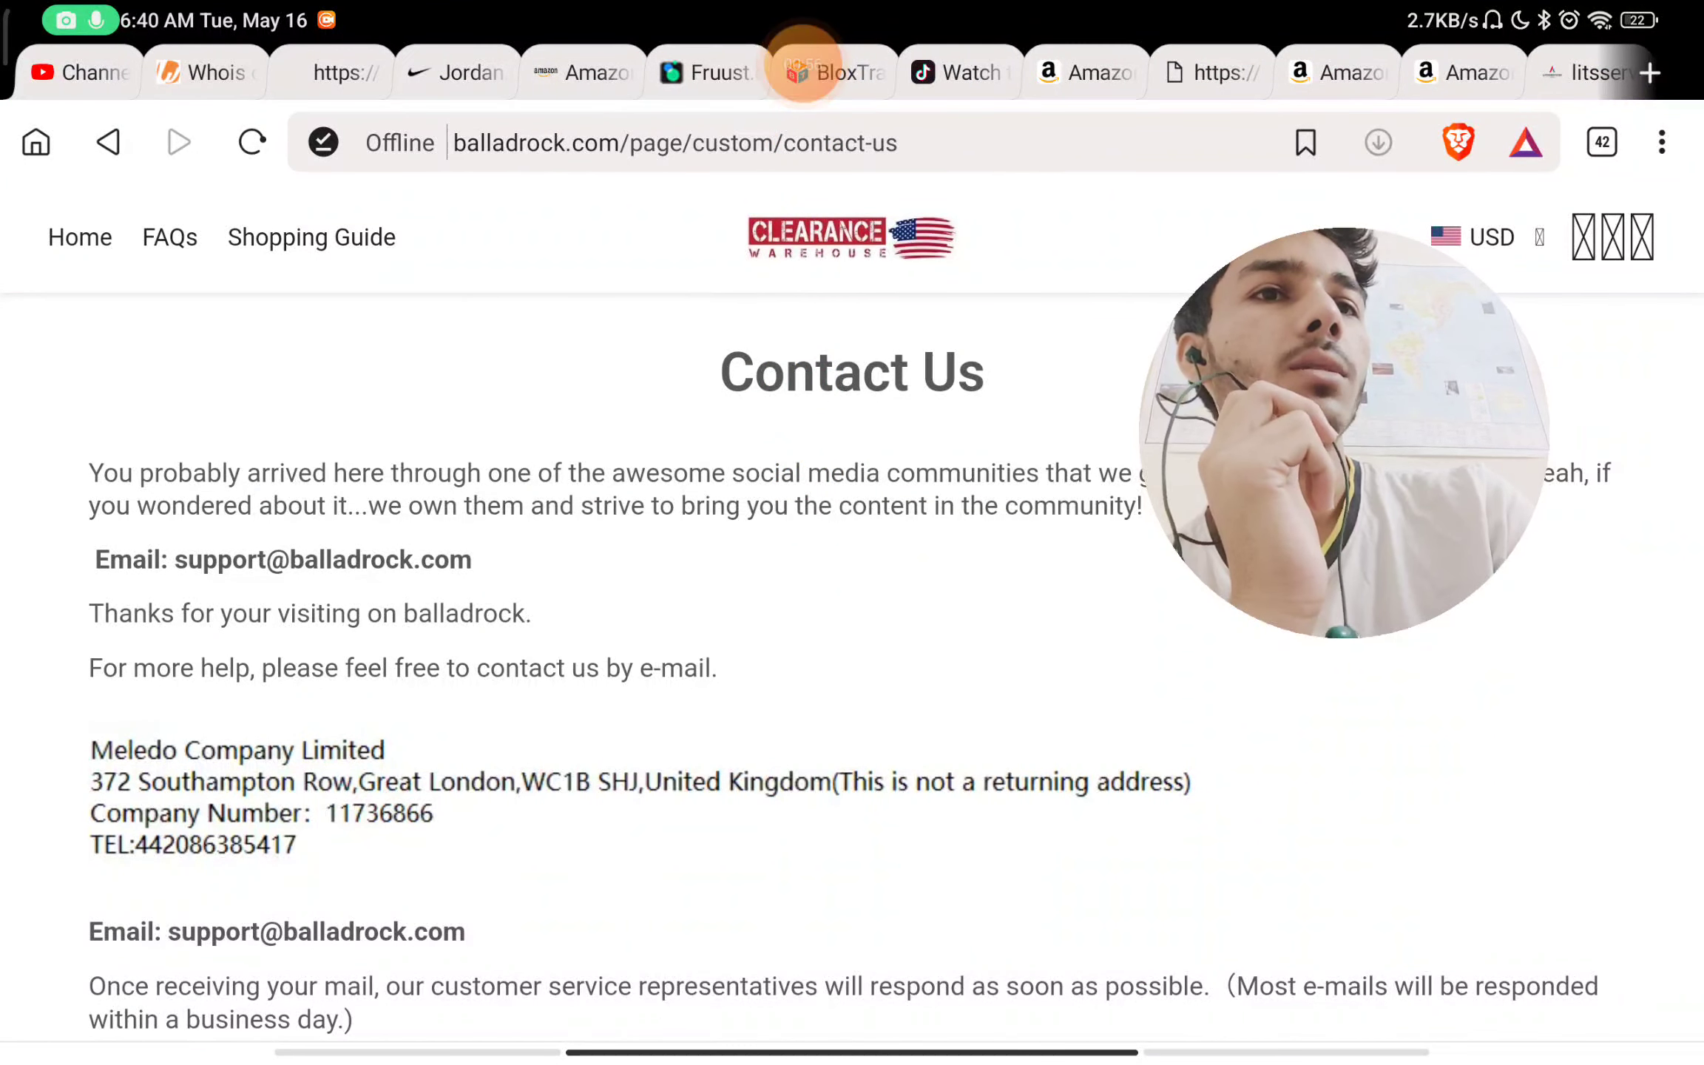
scroll(852, 706, down, 10)
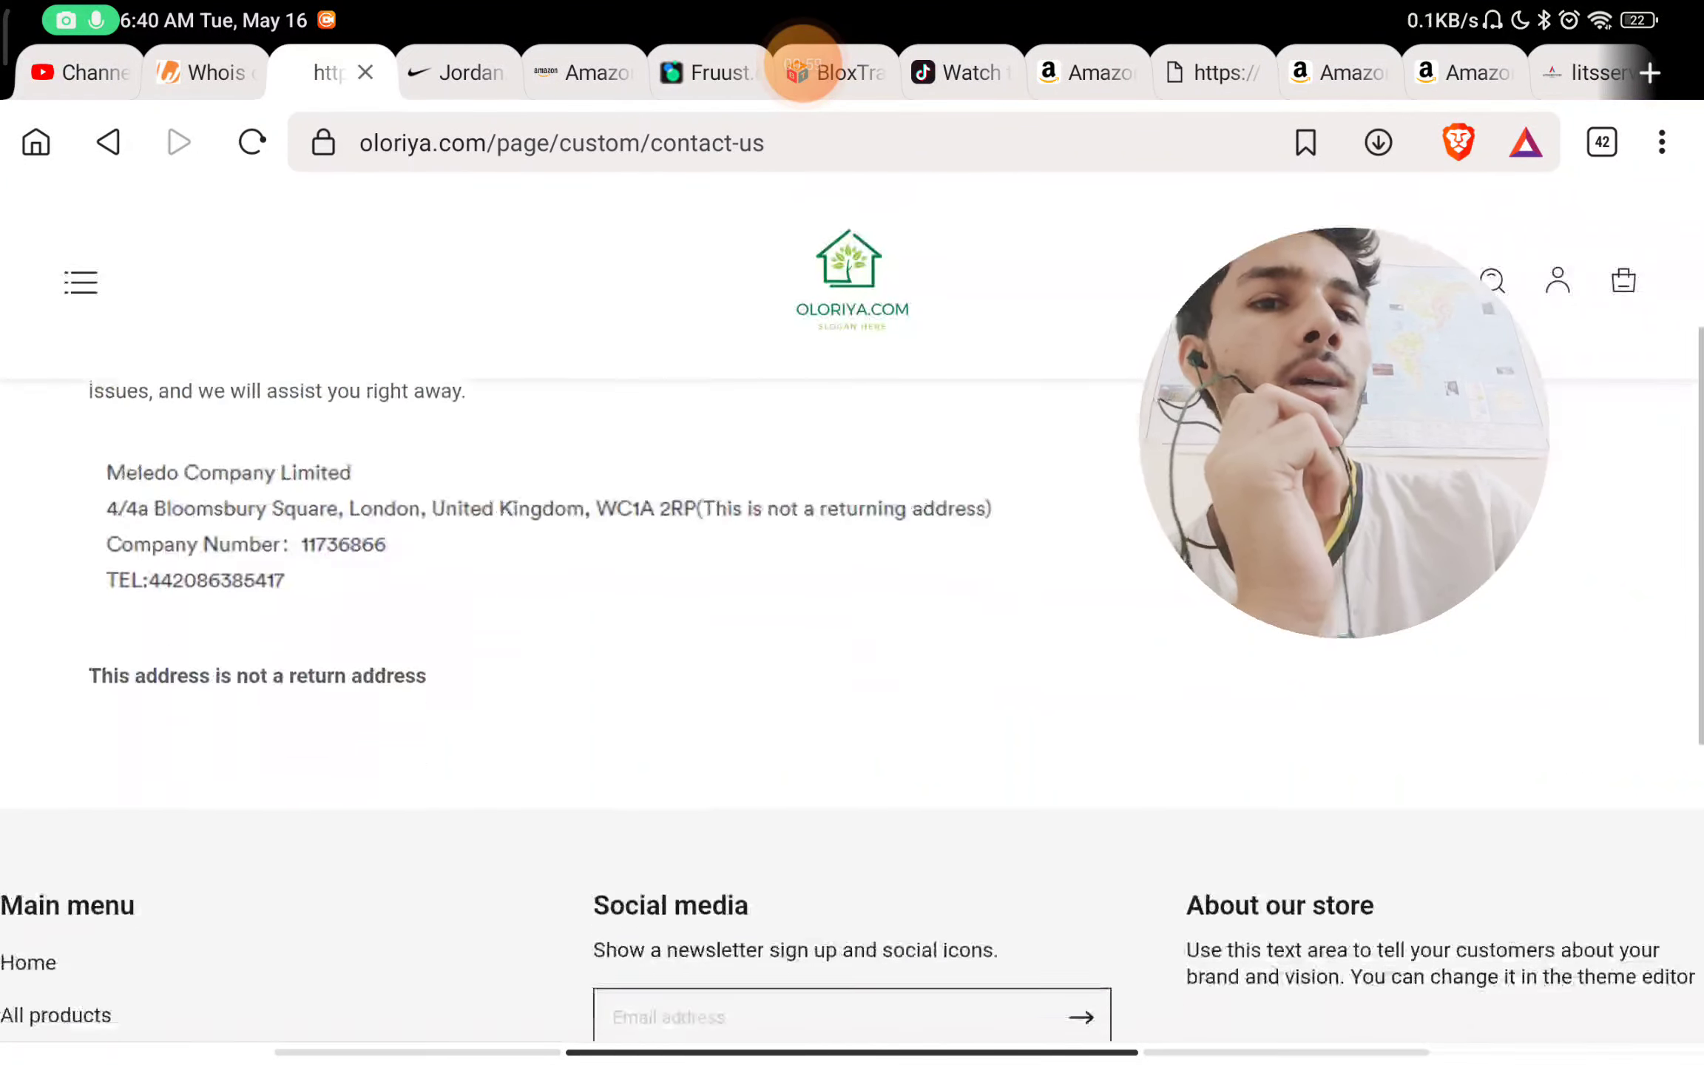
scroll(853, 707, up, 10)
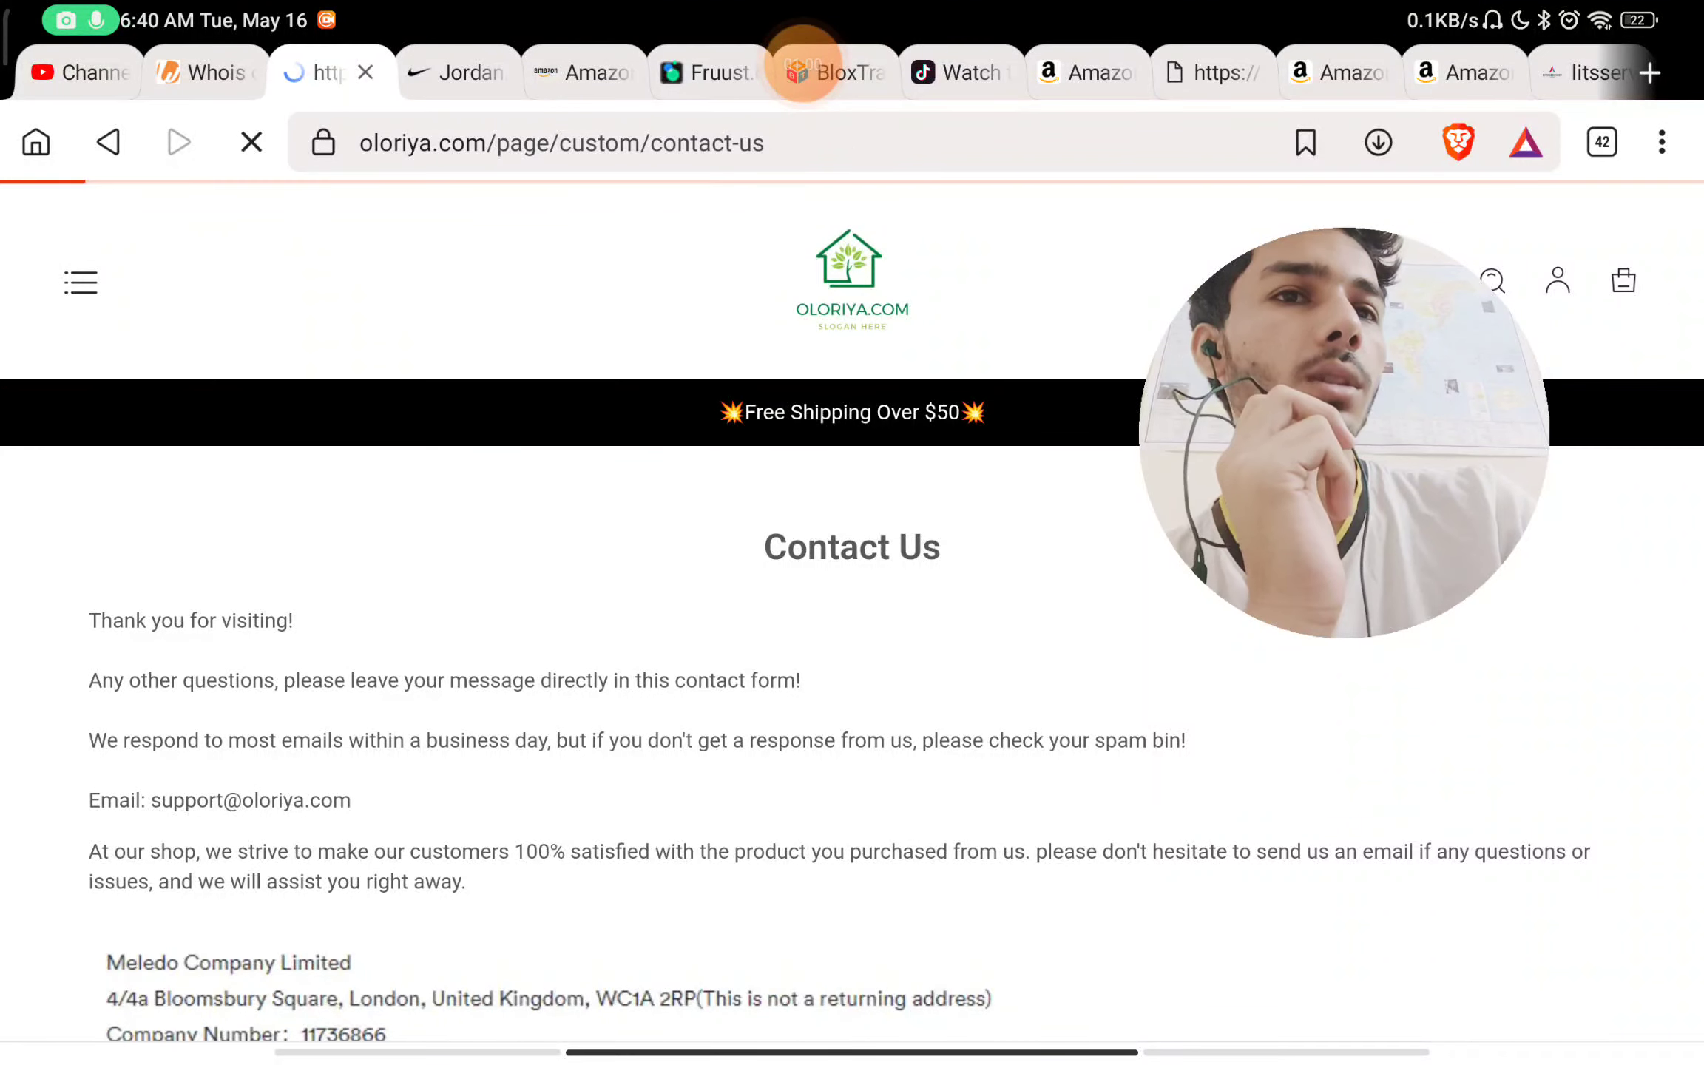
scroll(853, 705, down, 5)
scroll(852, 707, down, 3)
scroll(852, 706, down, 5)
scroll(853, 706, down, 5)
scroll(853, 706, up, 5)
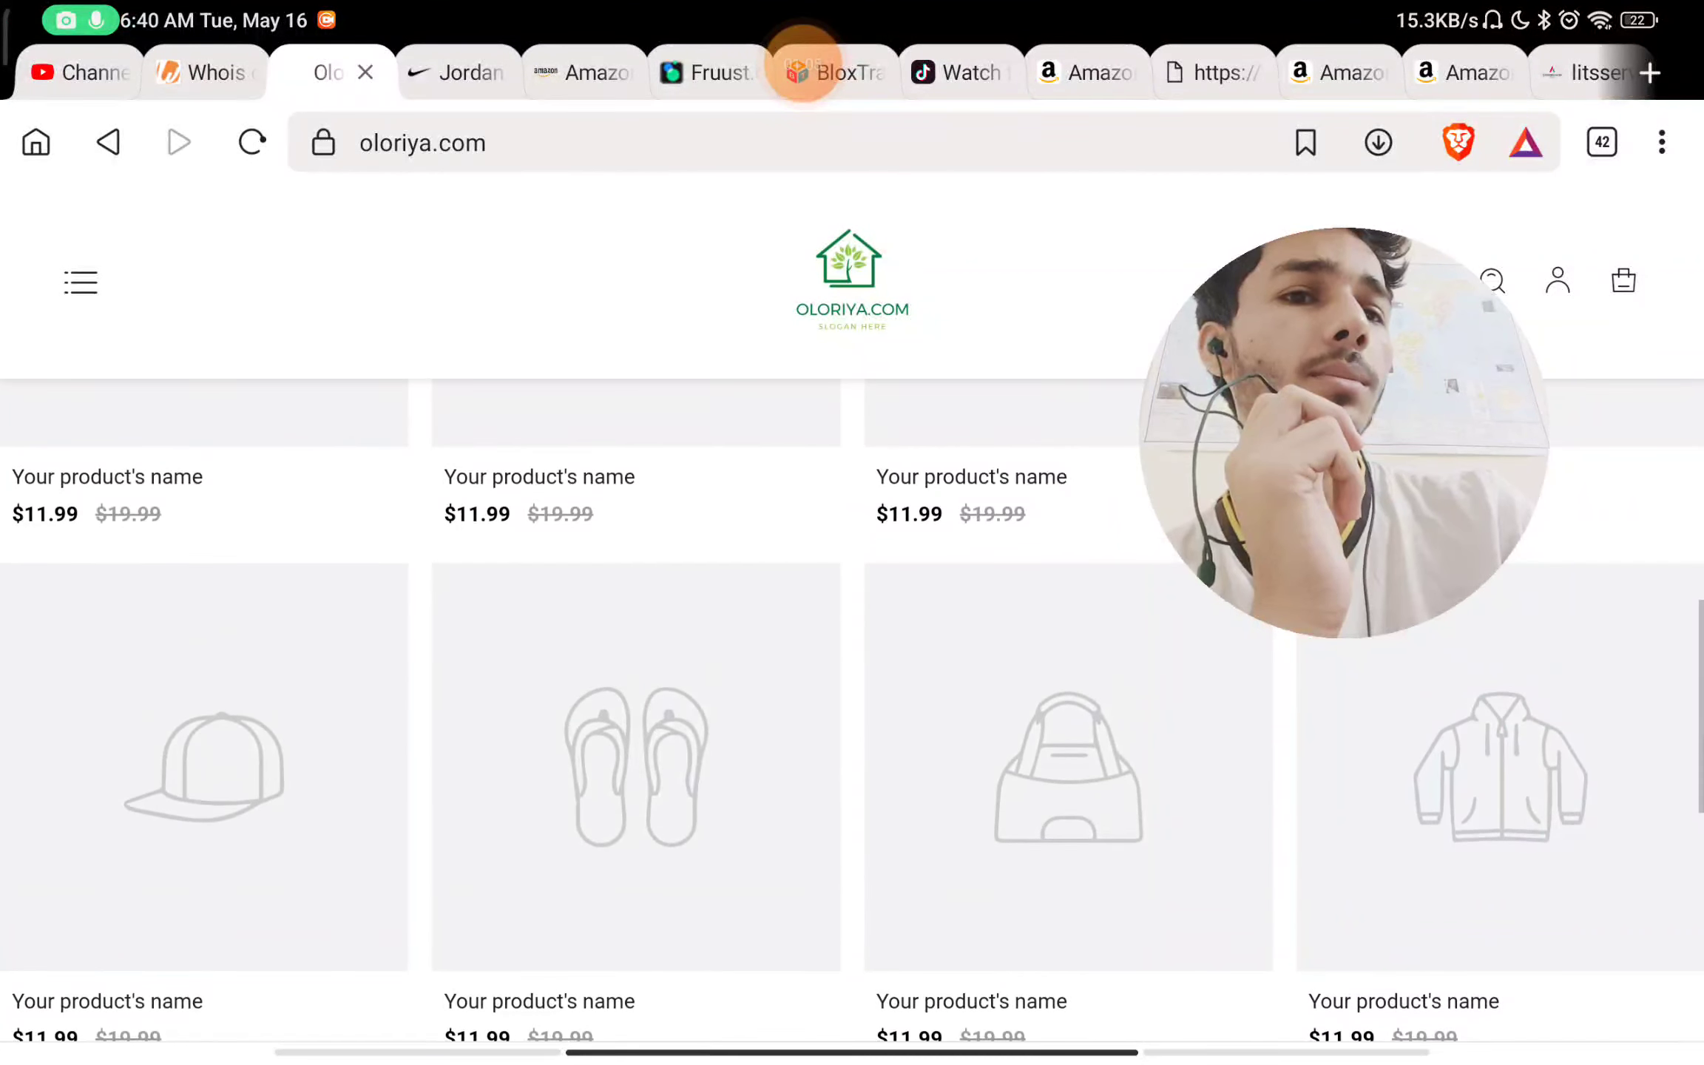